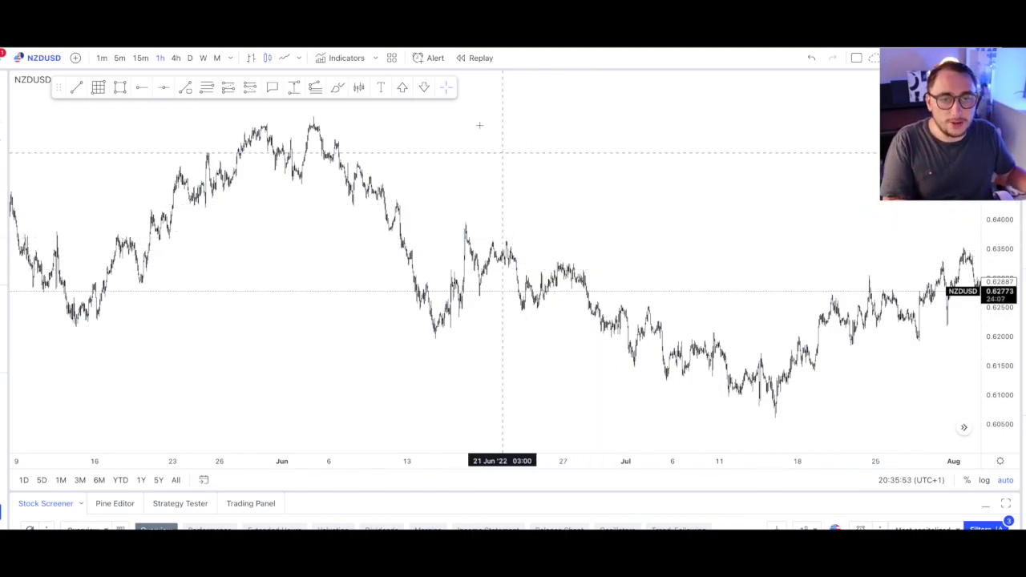
Turn on Bar Replay mode for the NZDUSD 1-hour chart
click(480, 60)
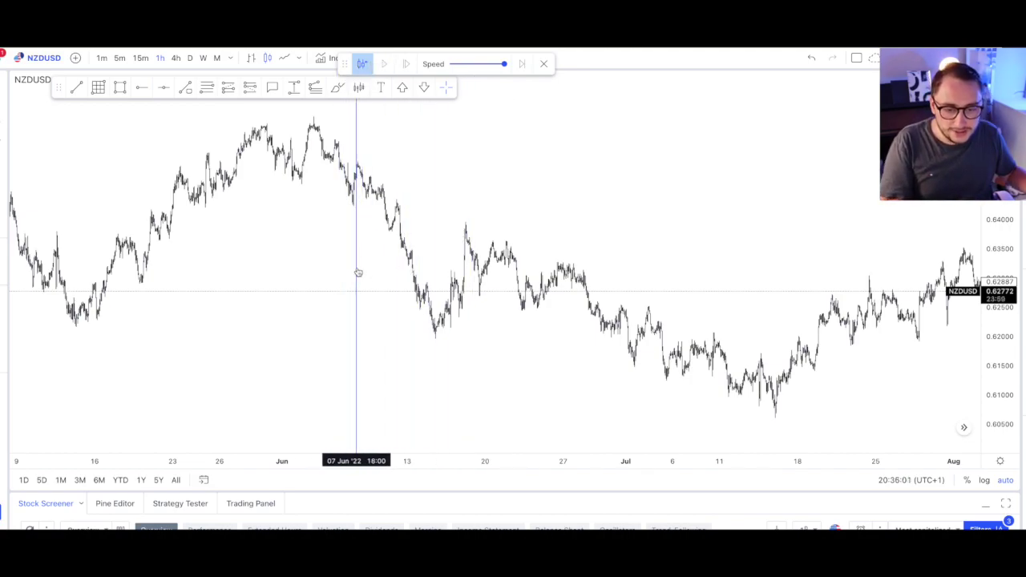
Scroll back to March 2022 and set the replay start at a bar near 24 March
scroll(352, 272, left, 10)
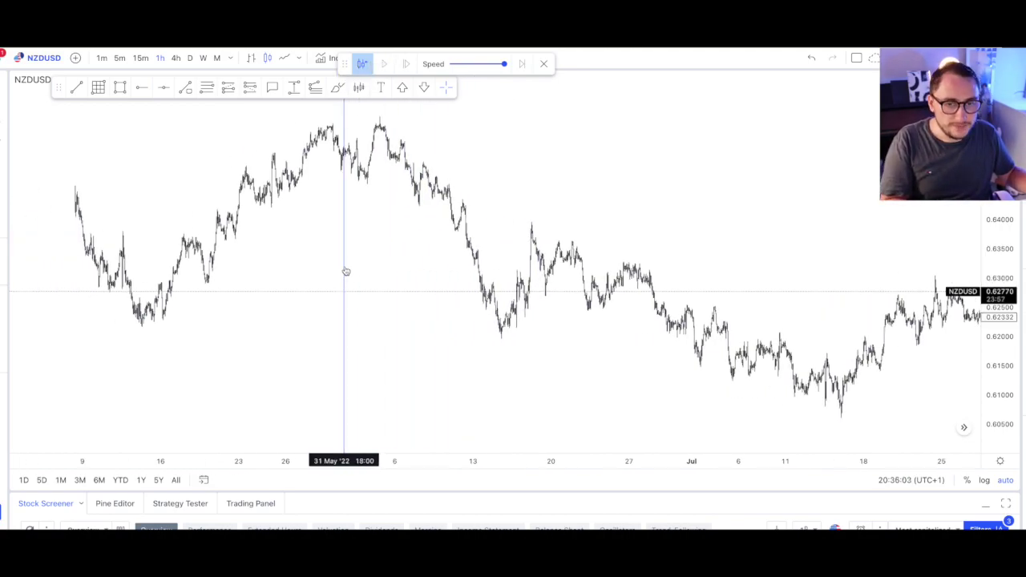
scroll(345, 271, left, 2)
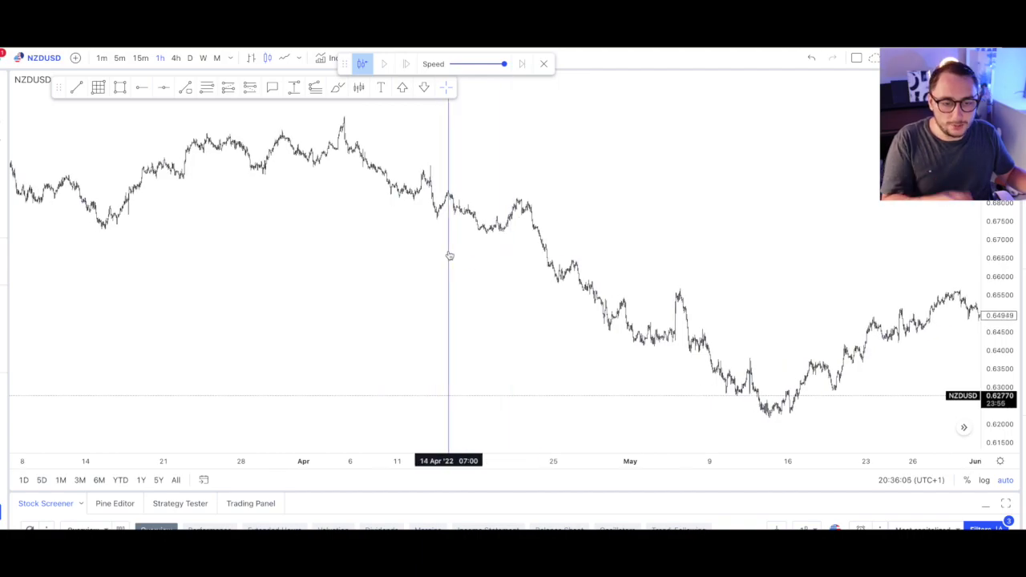
click(212, 160)
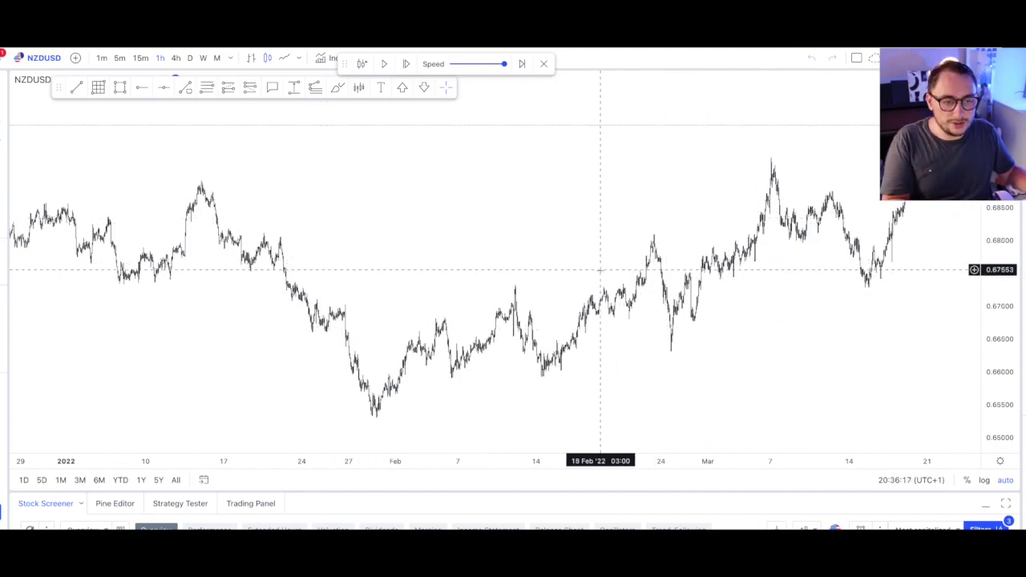
scroll(613, 247, up, 8)
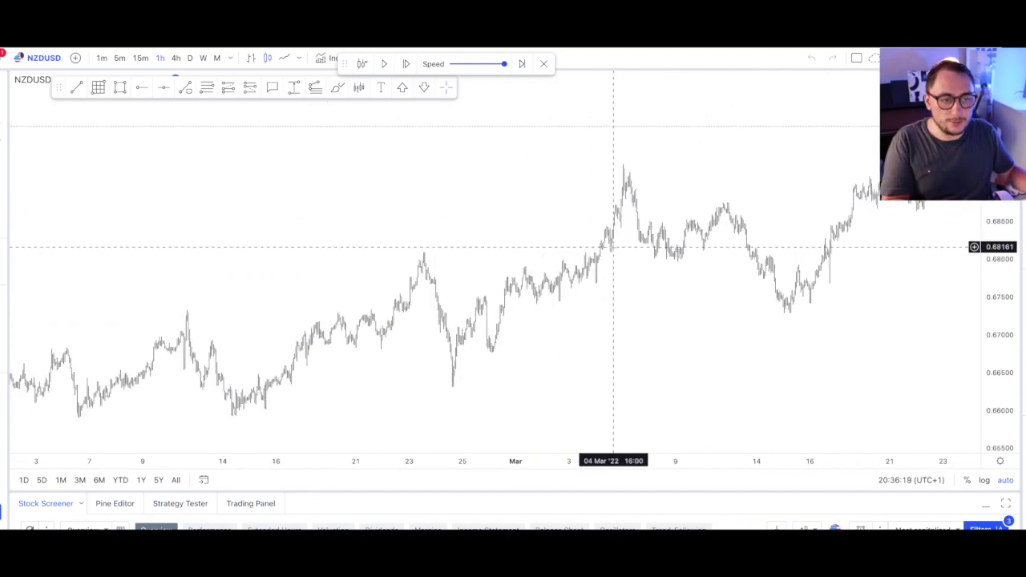
drag(794, 304, 456, 335)
scroll(478, 312, right, 3)
scroll(703, 312, up, 3)
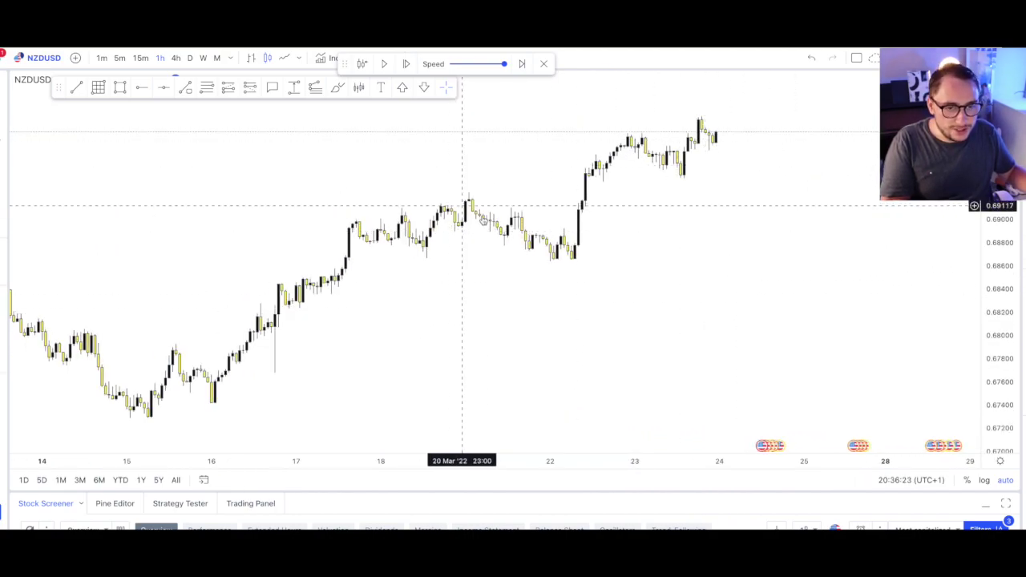
scroll(585, 298, down, 8)
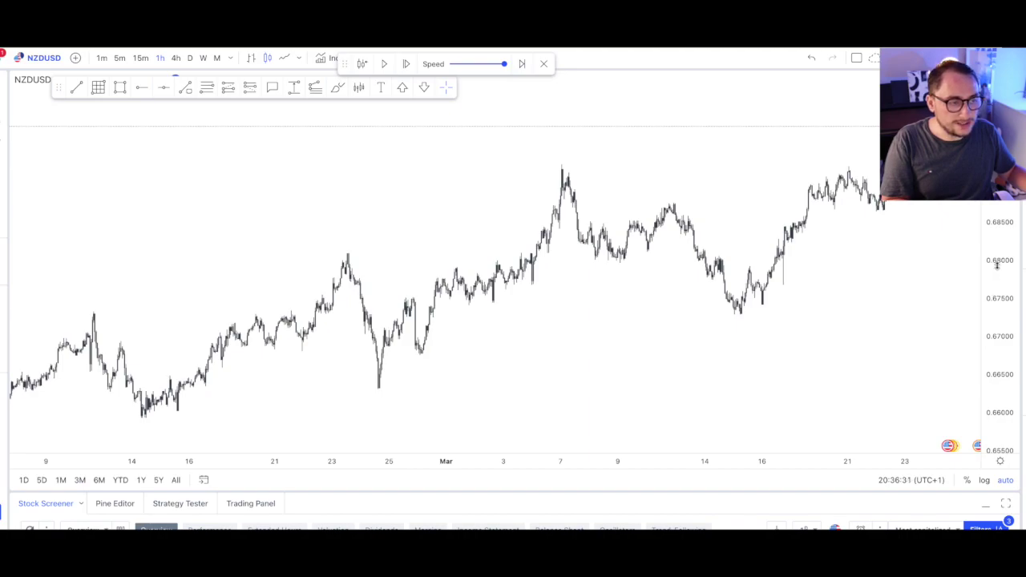
drag(1001, 318, 1016, 411)
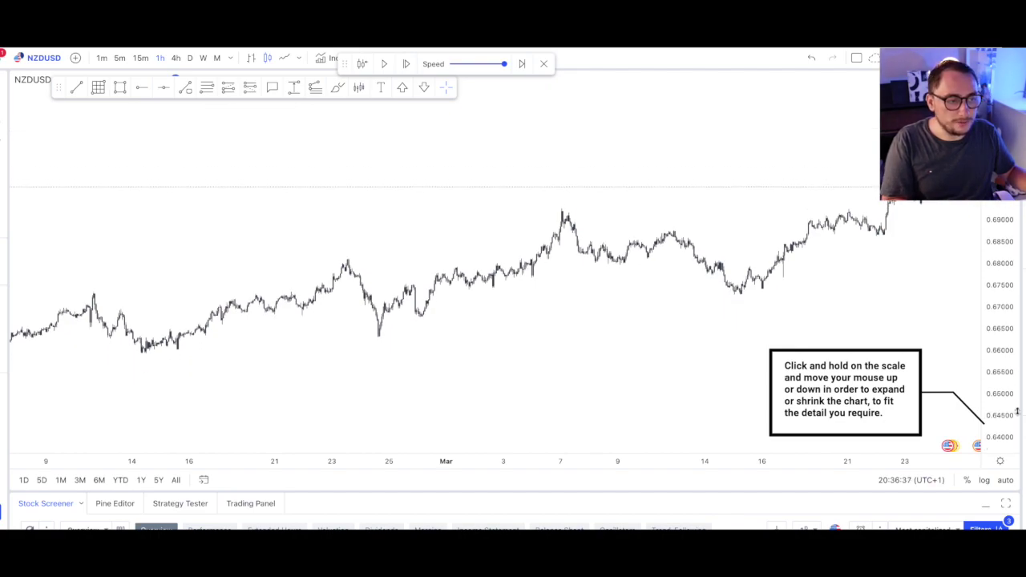
drag(1016, 411, 1016, 360)
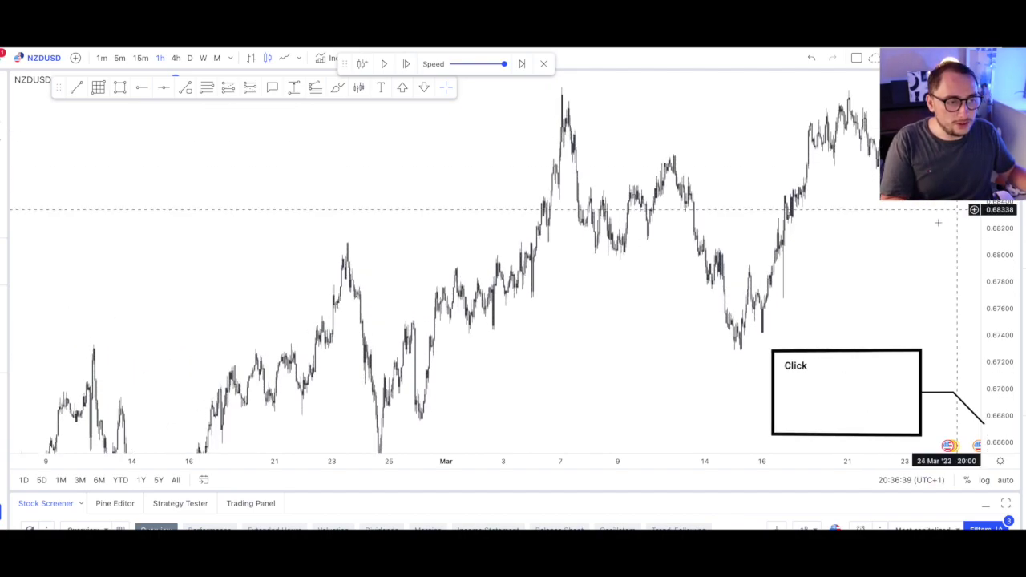
scroll(861, 323, up, 3)
drag(862, 323, 748, 412)
scroll(785, 277, up, 5)
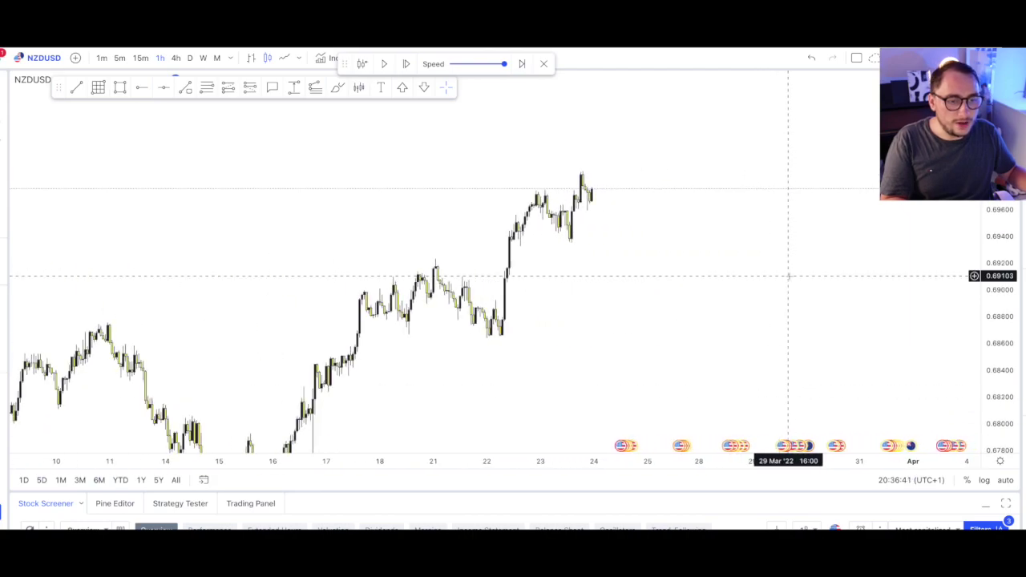
drag(483, 292, 972, 314)
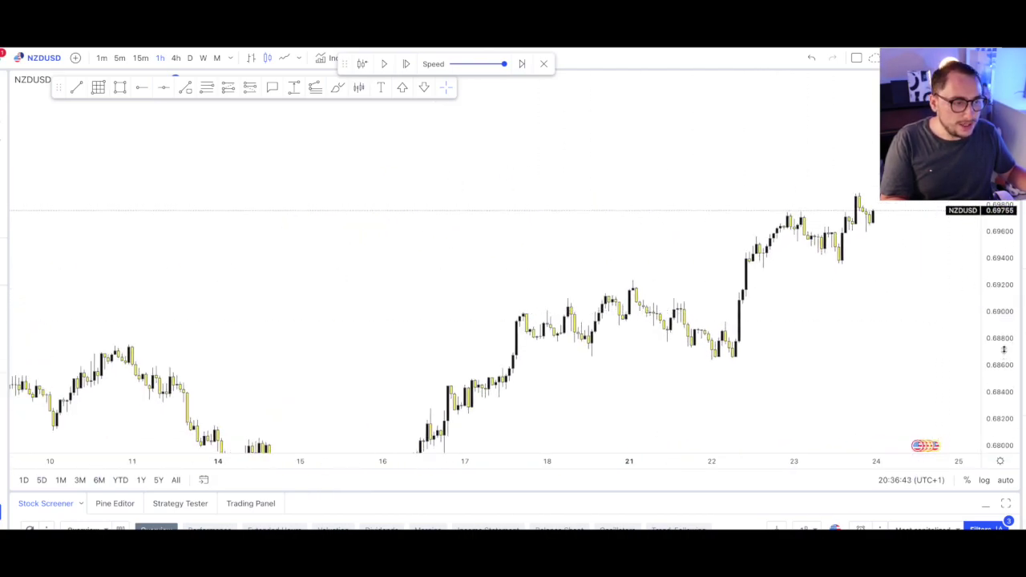
drag(1003, 354, 881, 252)
scroll(882, 224, up, 5)
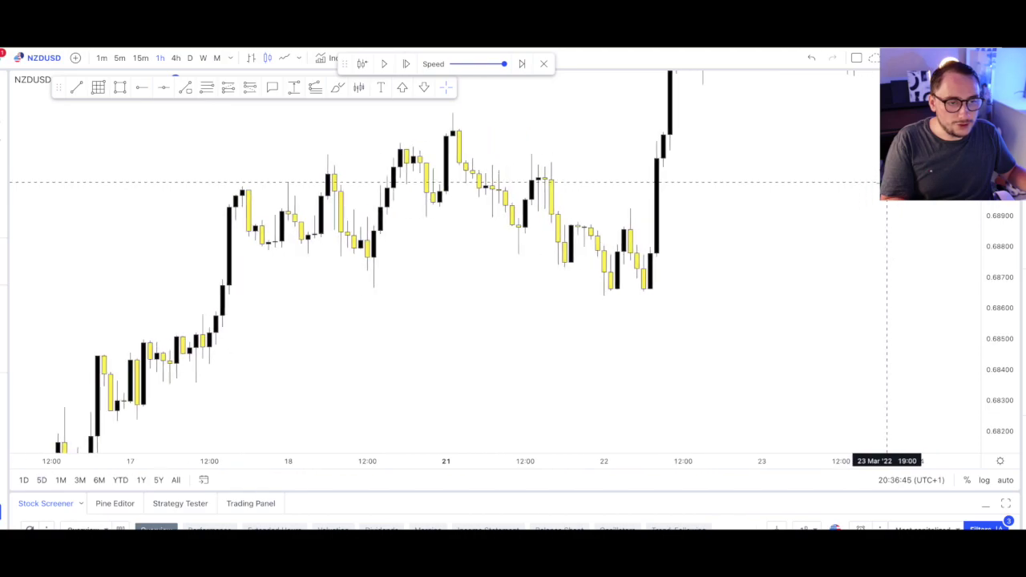
scroll(871, 275, down, 3)
scroll(794, 265, up, 3)
drag(794, 265, 867, 265)
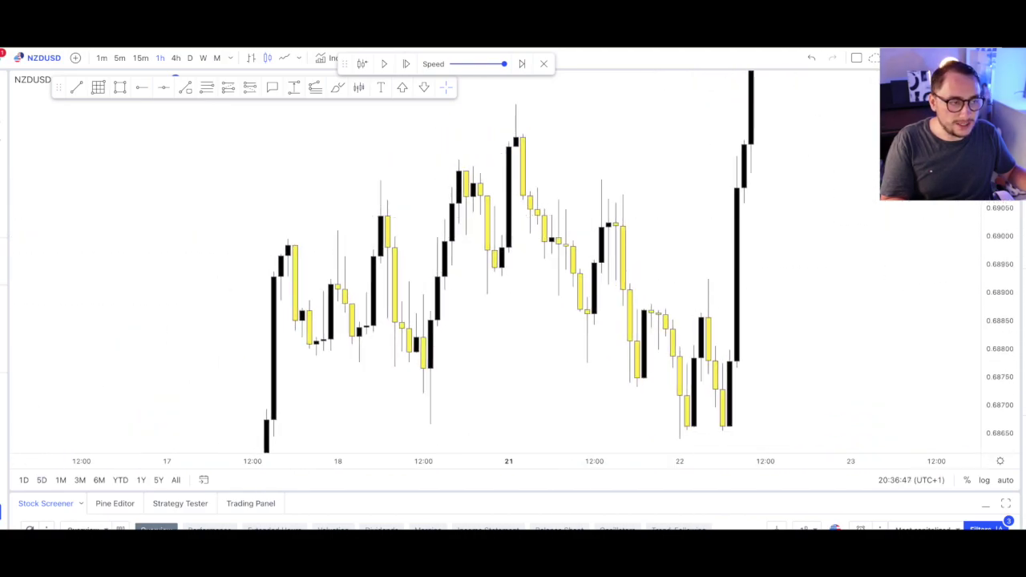
scroll(887, 282, up, 2)
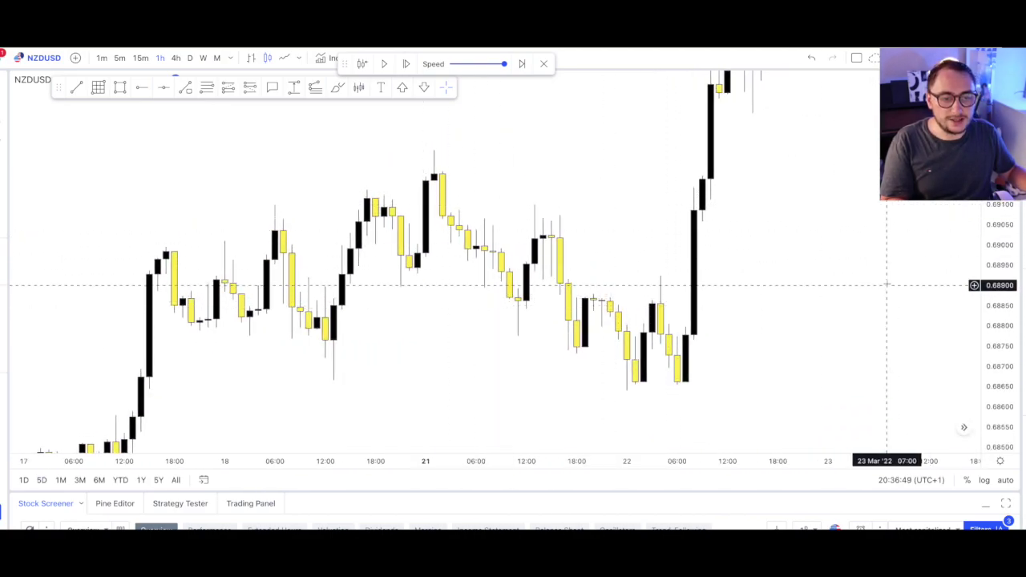
scroll(778, 278, down, 5)
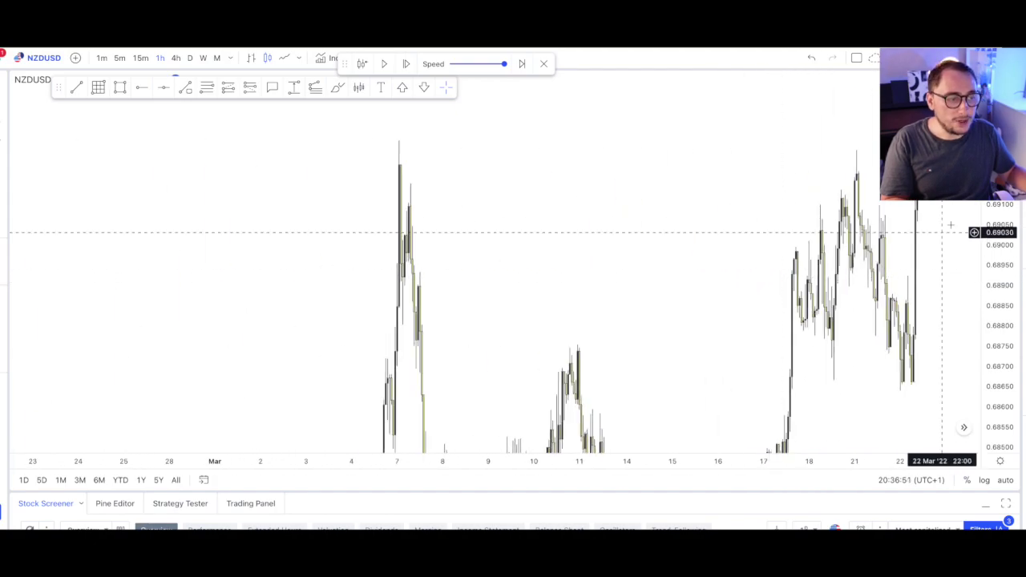
scroll(755, 355, up, 5)
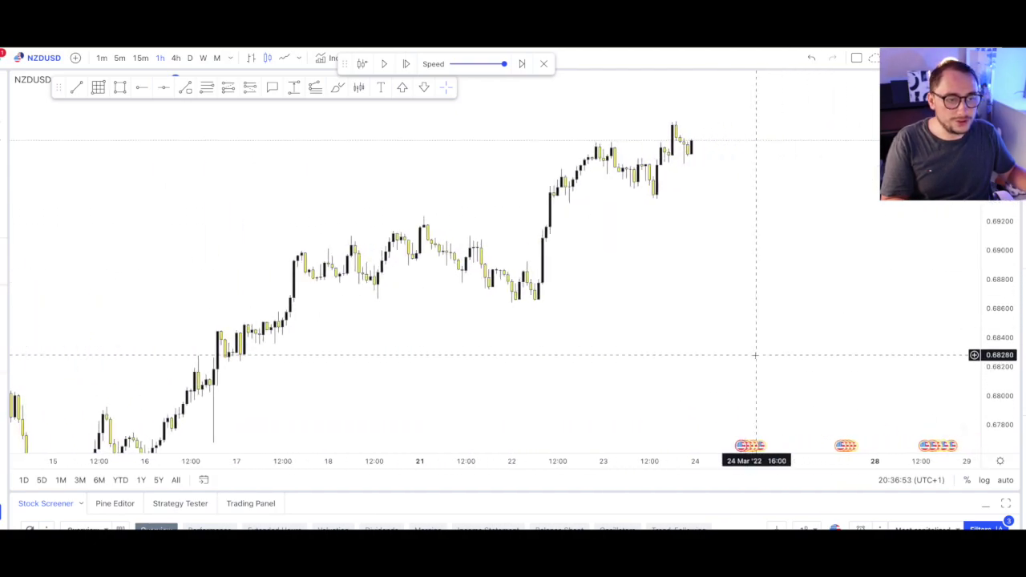
scroll(881, 332, down, 2)
scroll(829, 309, down, 4)
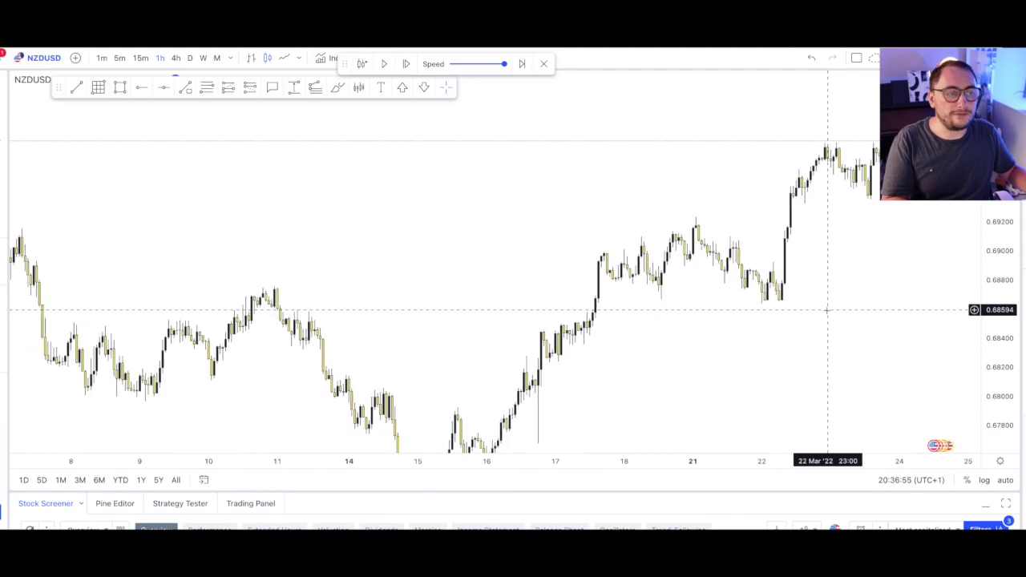
scroll(825, 313, down, 3)
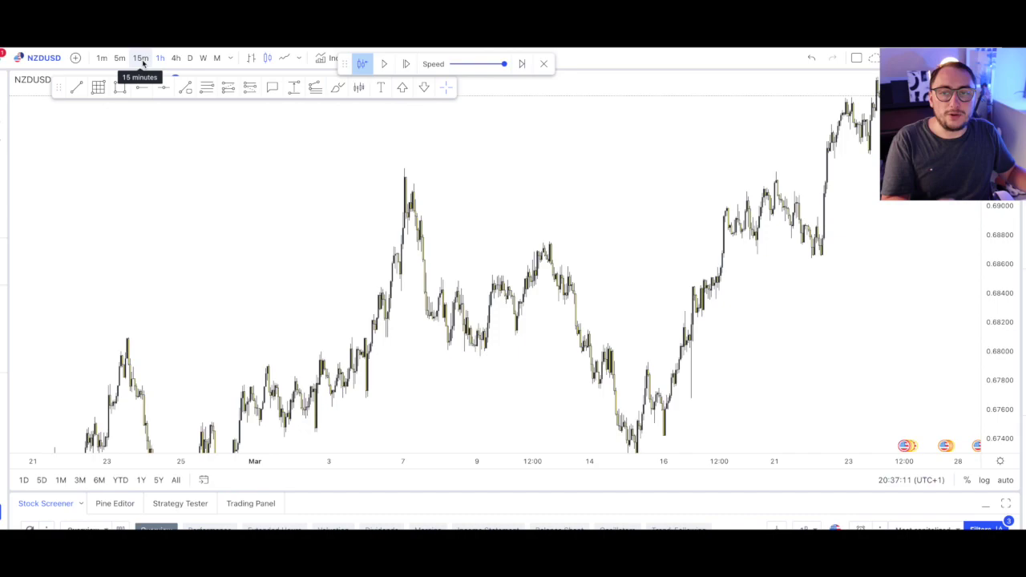
Switch to 15-minute bars and restart the replay from about 17 March 2022
click(141, 58)
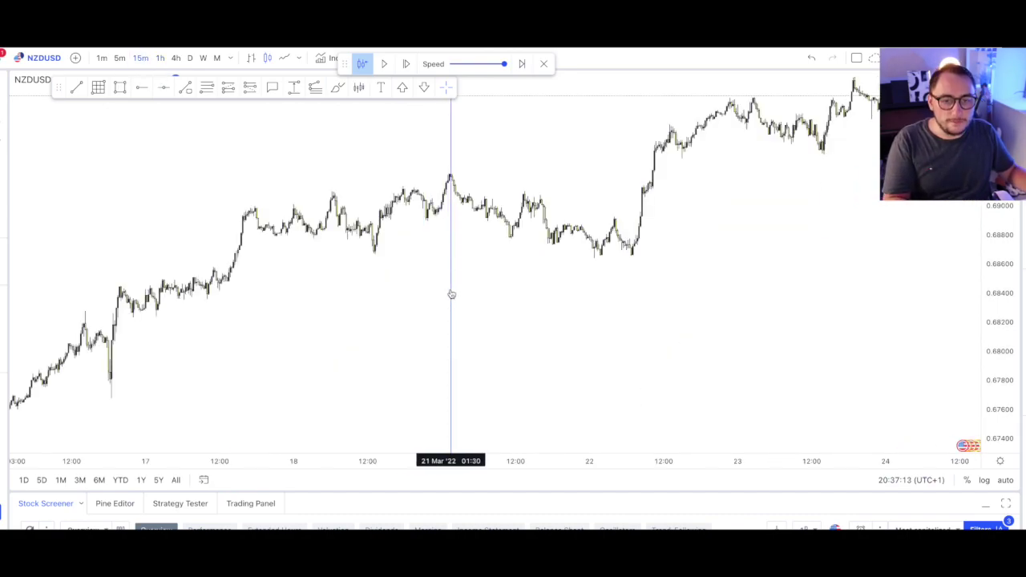
click(179, 295)
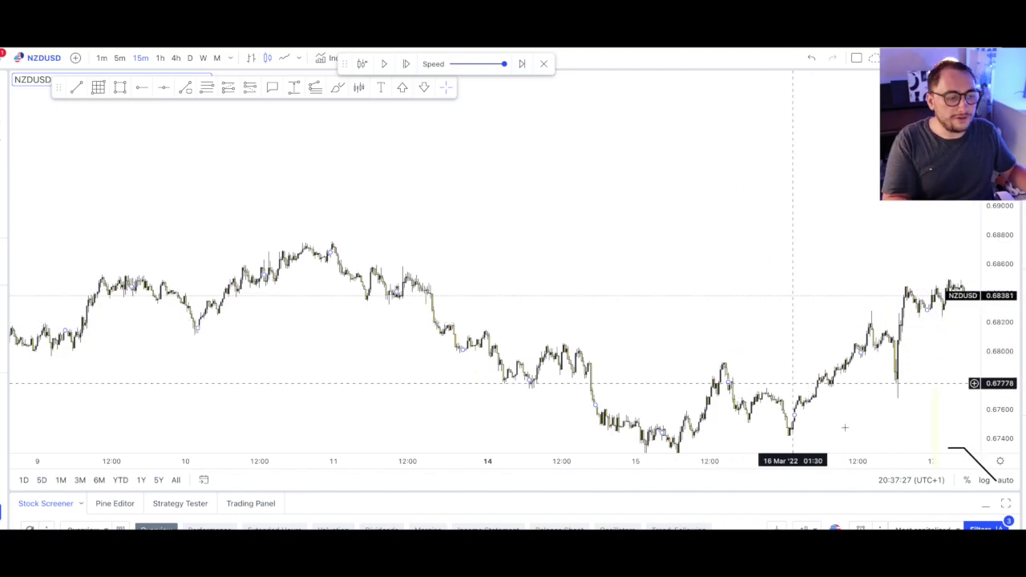
Refit the price scale, then zoom and pan to the 1–3 August 2022 bars
click(1005, 480)
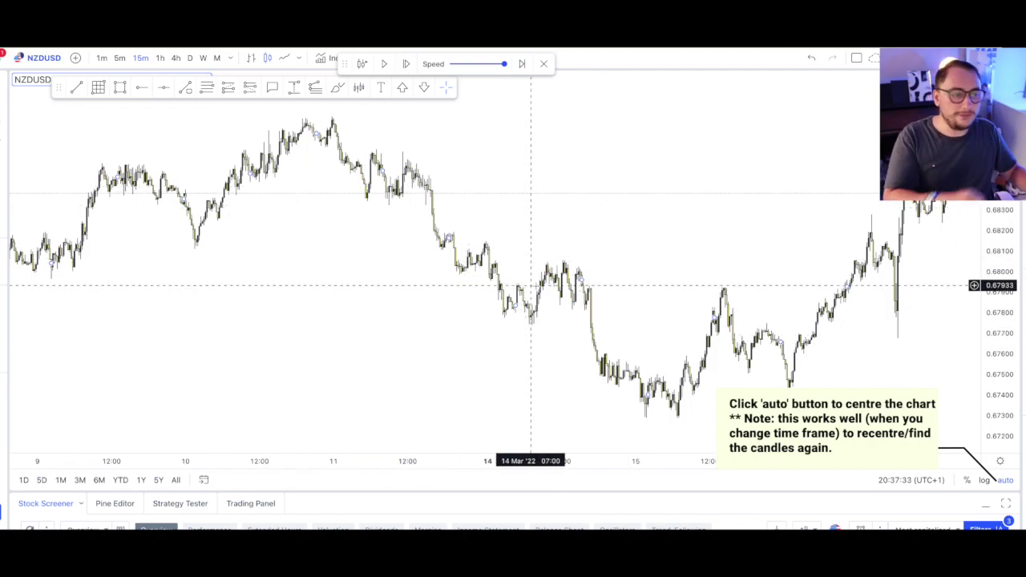
scroll(806, 284, up, 5)
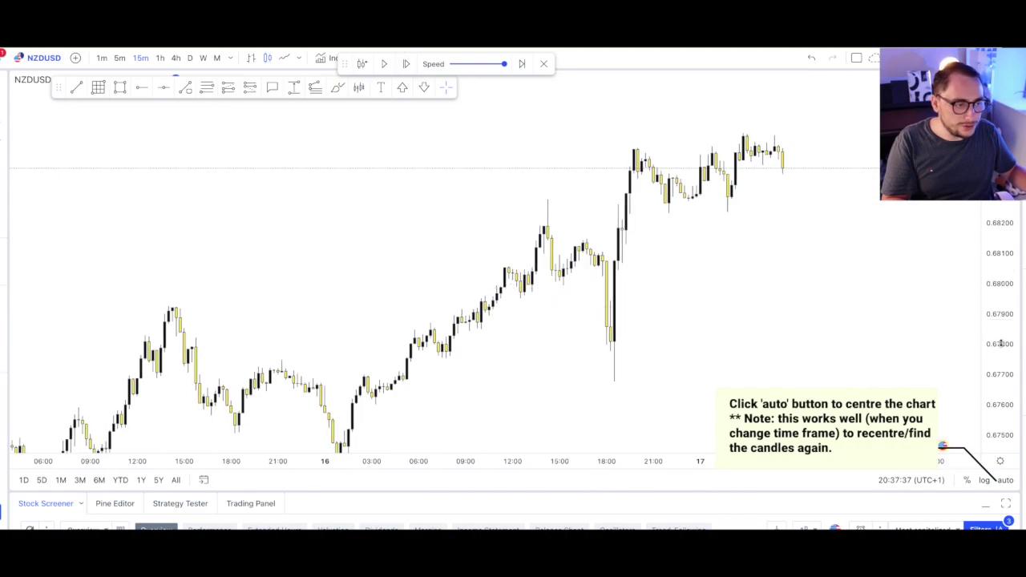
scroll(810, 289, up, 3)
scroll(830, 342, up, 2)
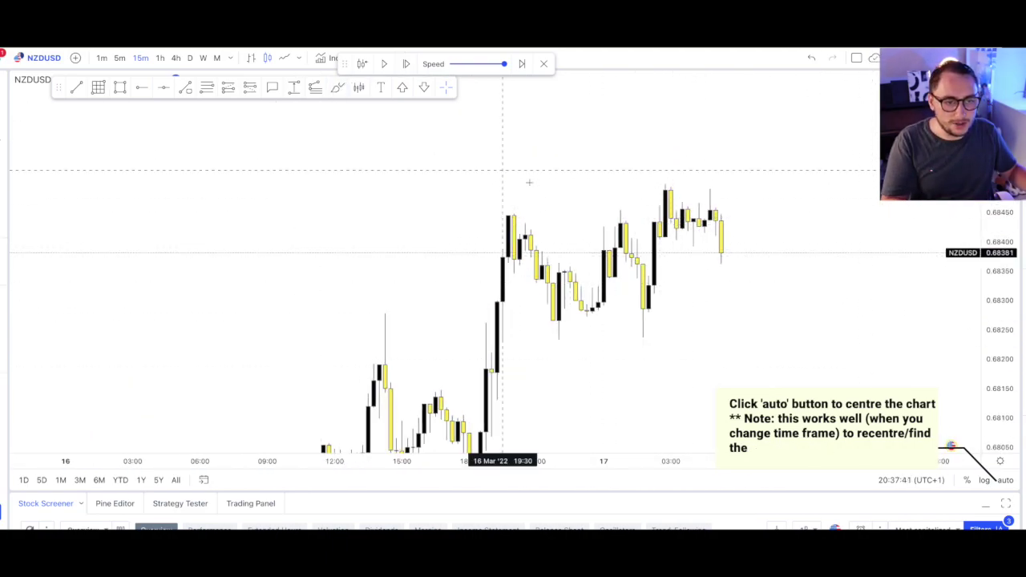
drag(501, 208, 359, 218)
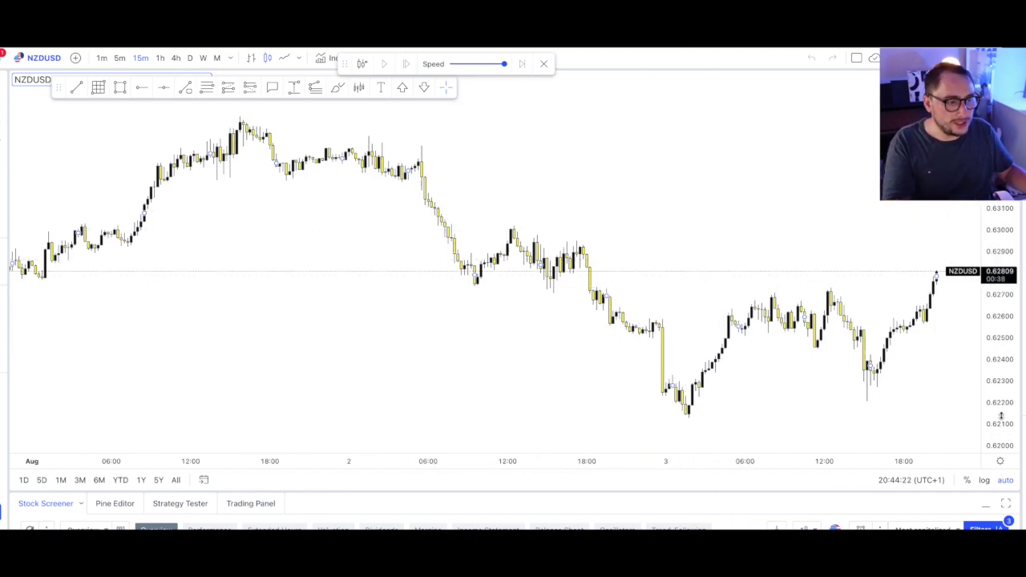
Show 28 July–3 August bars, auto-fit the price scale, and park the replay controls aside
scroll(722, 273, up, 5)
scroll(801, 268, up, 3)
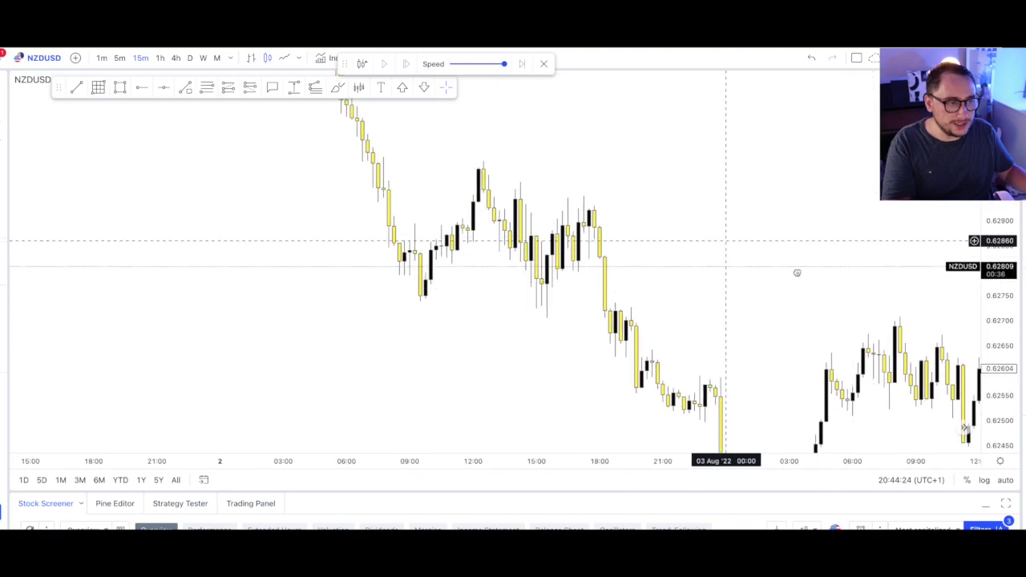
scroll(721, 318, right, 3)
drag(721, 317, 744, 272)
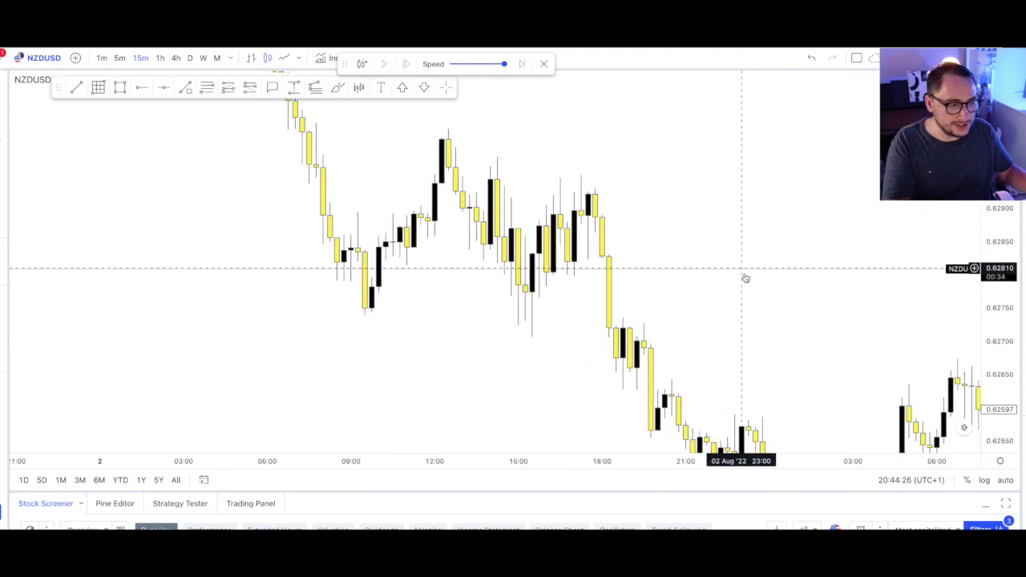
click(1007, 482)
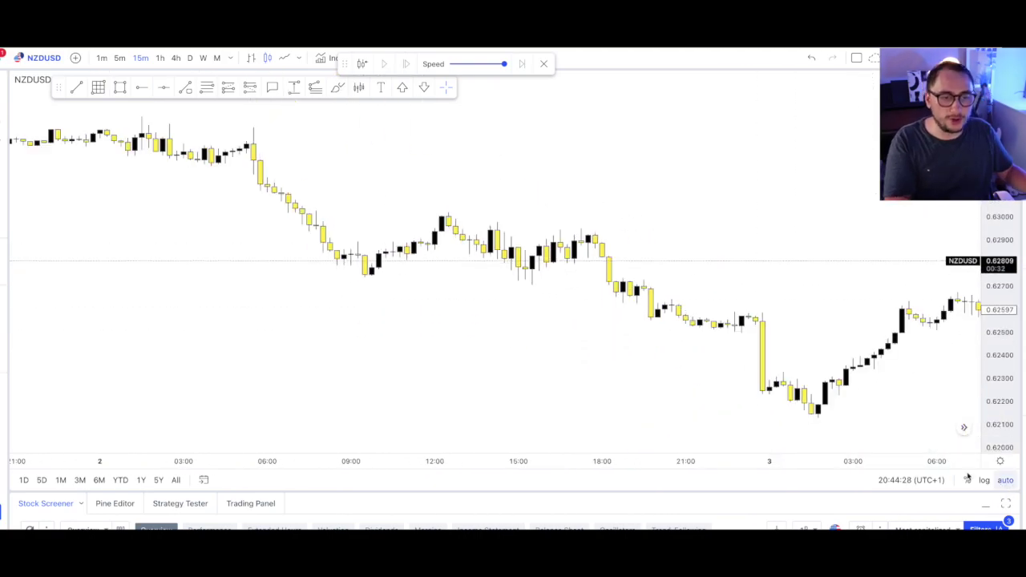
scroll(591, 300, down, 5)
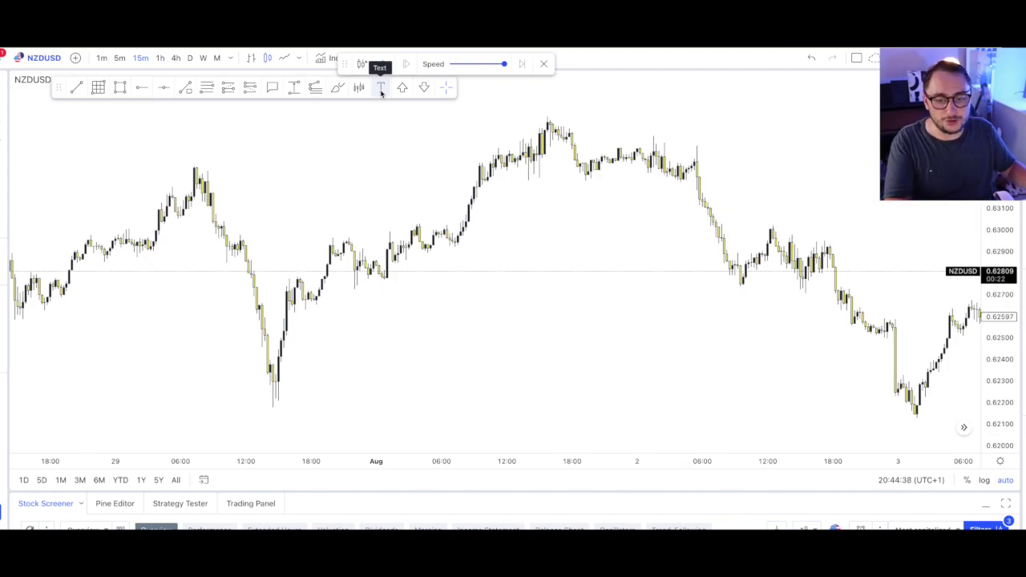
drag(357, 72, 363, 124)
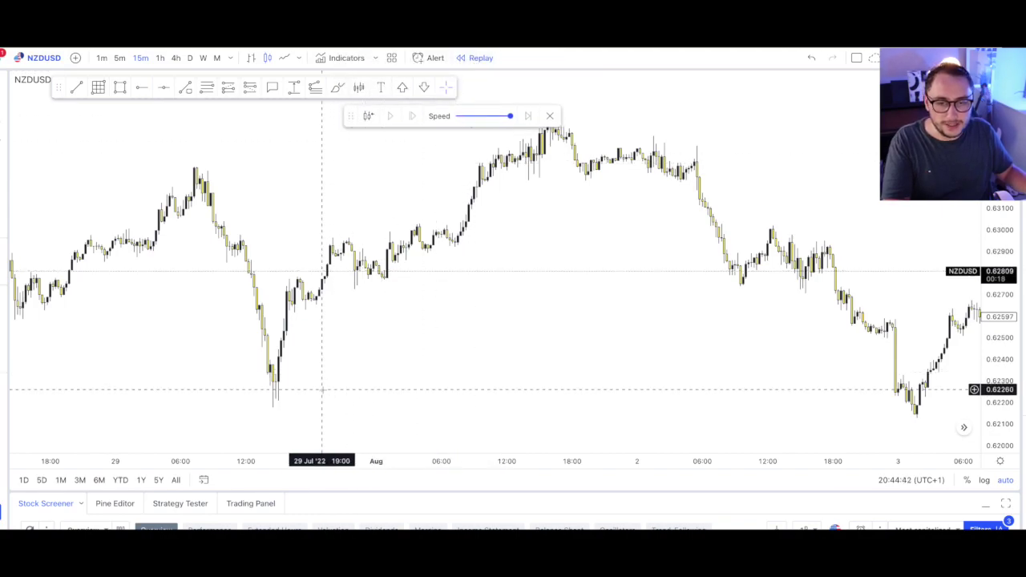
drag(351, 118, 391, 90)
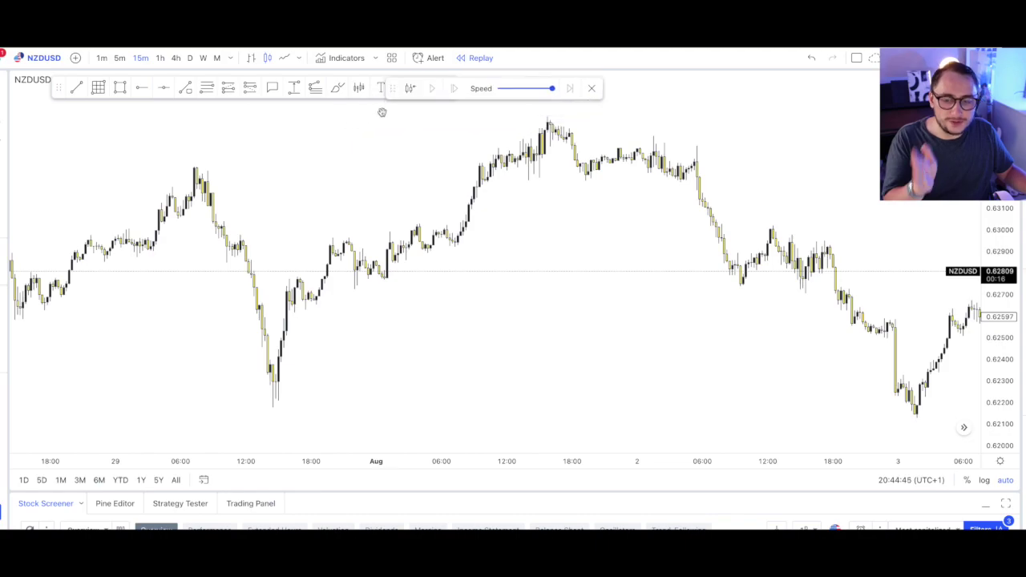
Use the Go to date picker to jump the chart to 2021-10-03
click(204, 481)
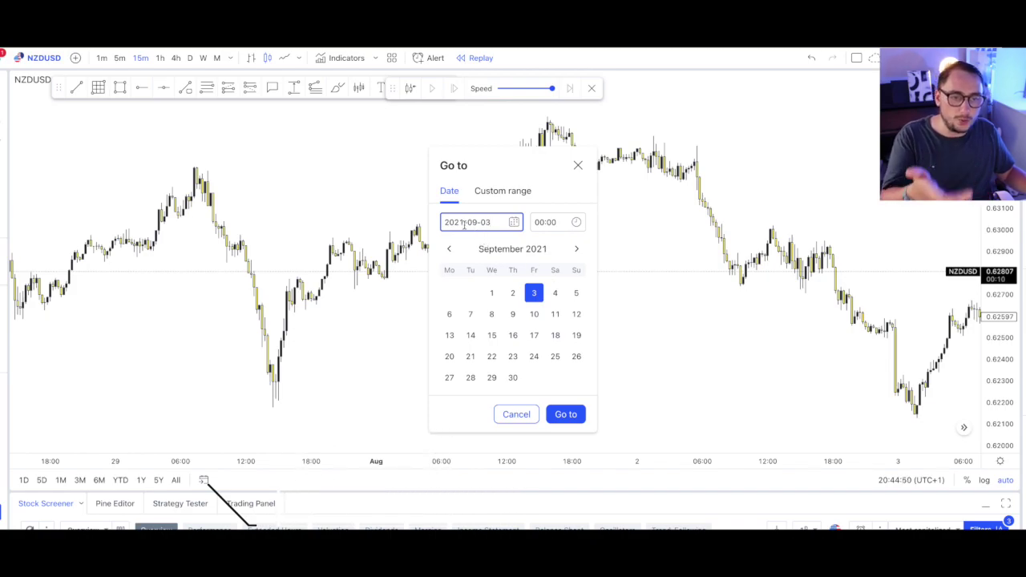
text(10)
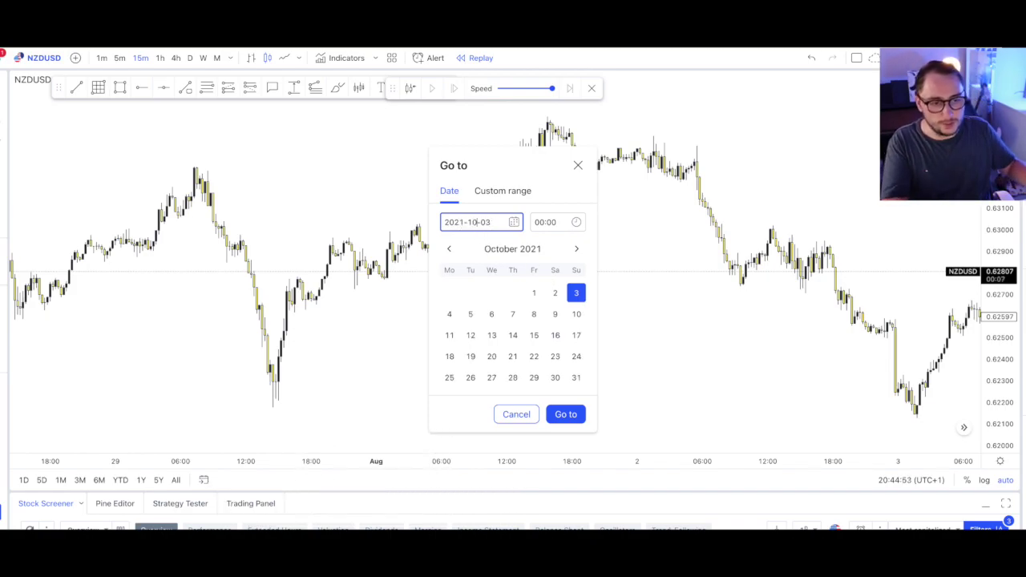
click(562, 416)
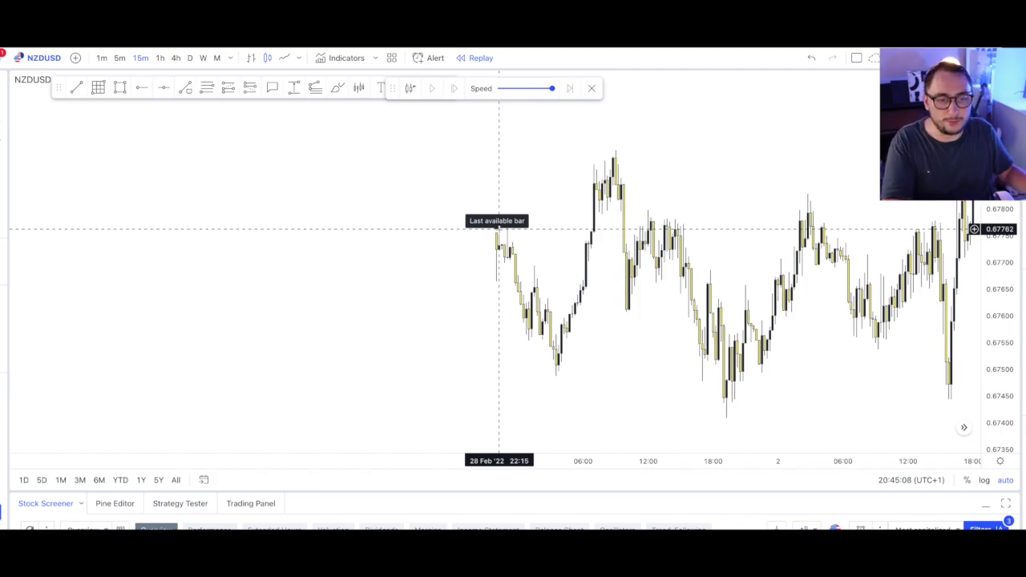
Set replay to start at the last available 28 Feb 2022 bar, then reopen Go to
click(410, 90)
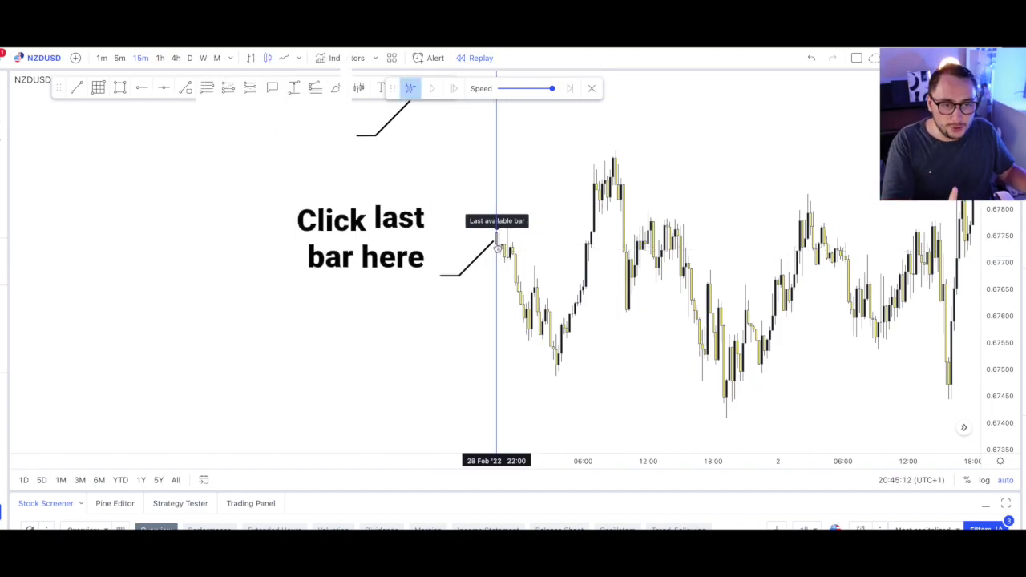
click(496, 244)
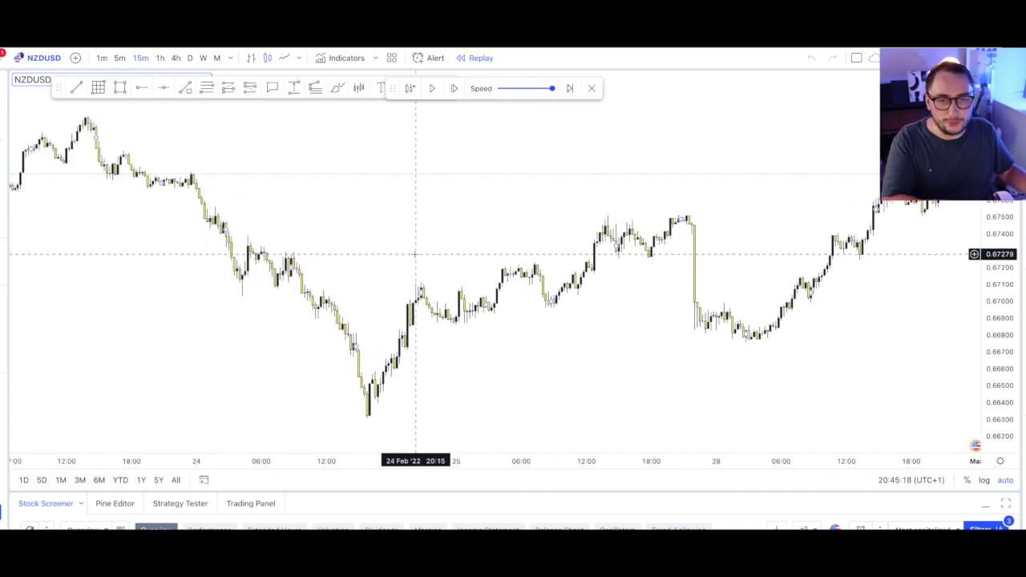
drag(360, 206, 650, 294)
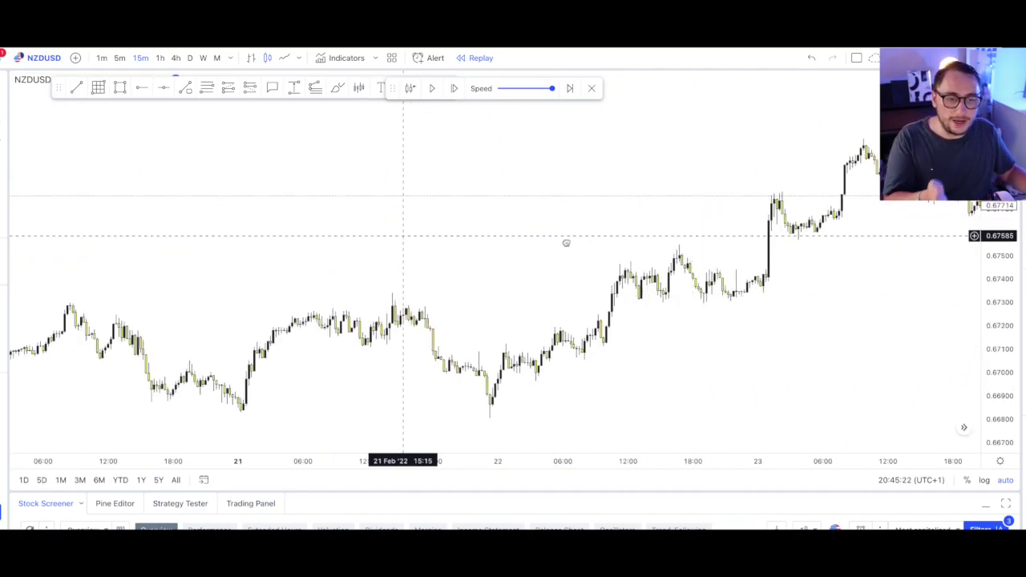
click(210, 479)
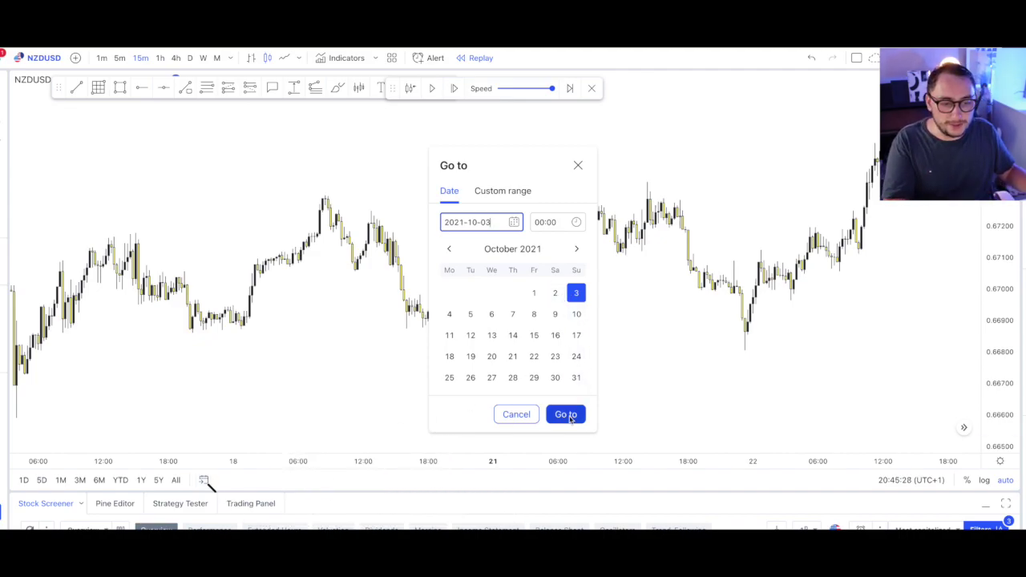
Start replay at the 3 Oct 2021 22:00 bar and draw a horizontal ray at the 30 Sep high
click(566, 414)
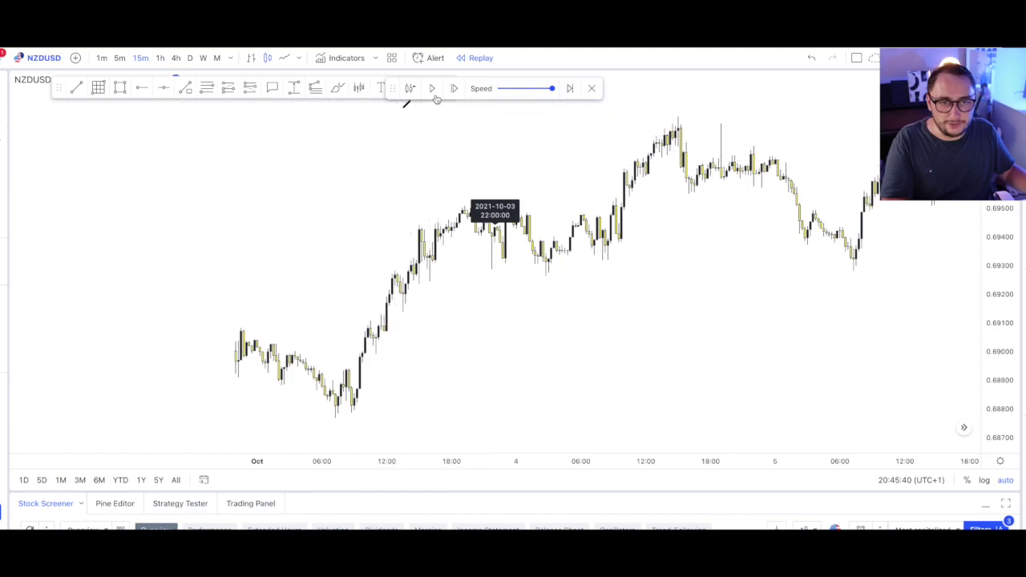
click(410, 89)
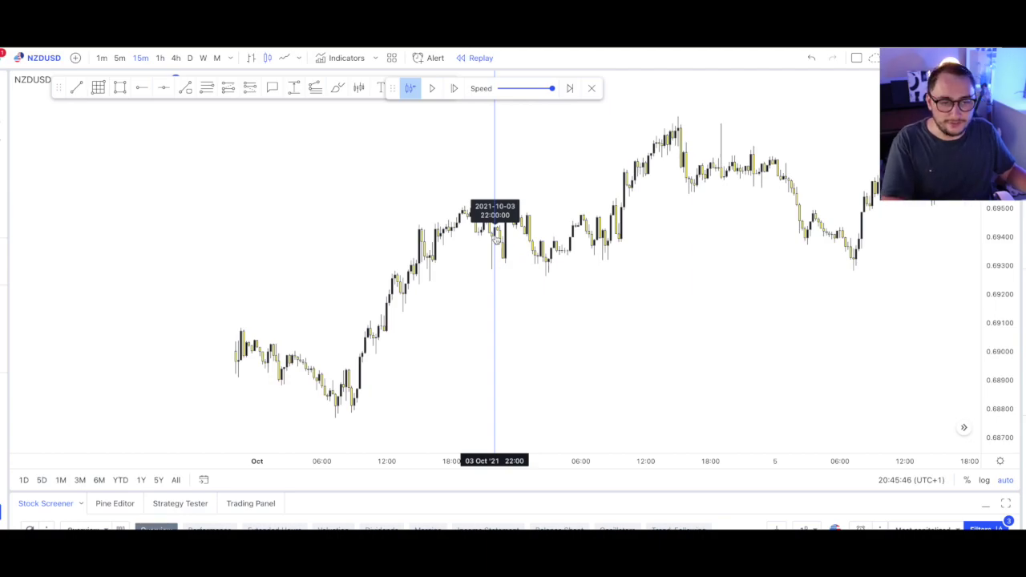
click(495, 238)
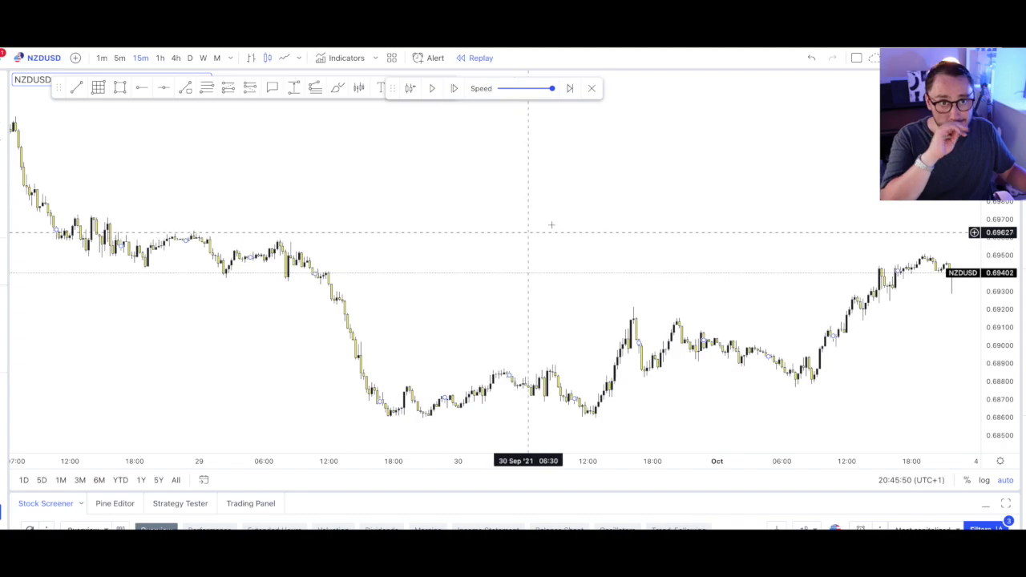
drag(733, 229, 403, 208)
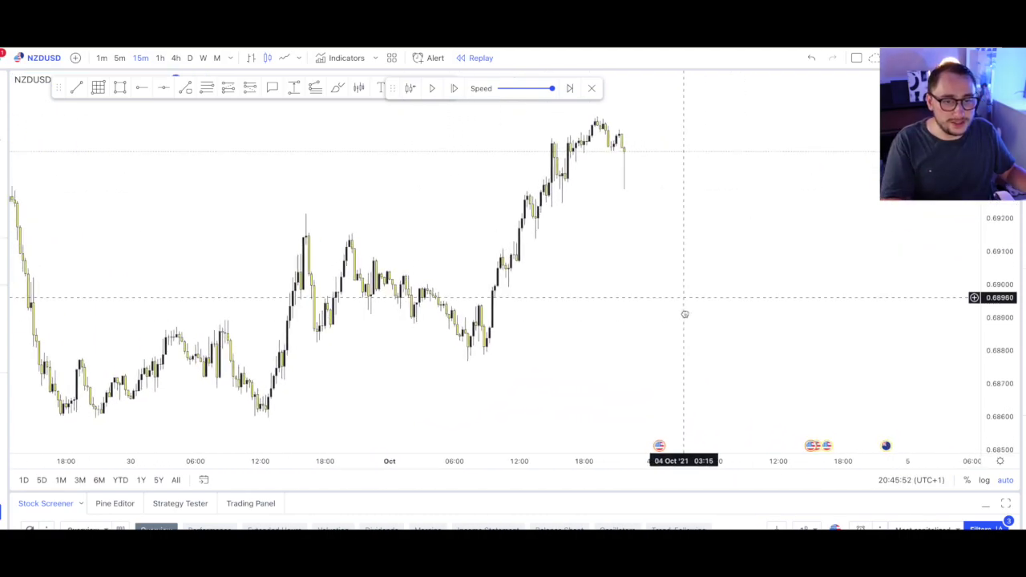
click(310, 215)
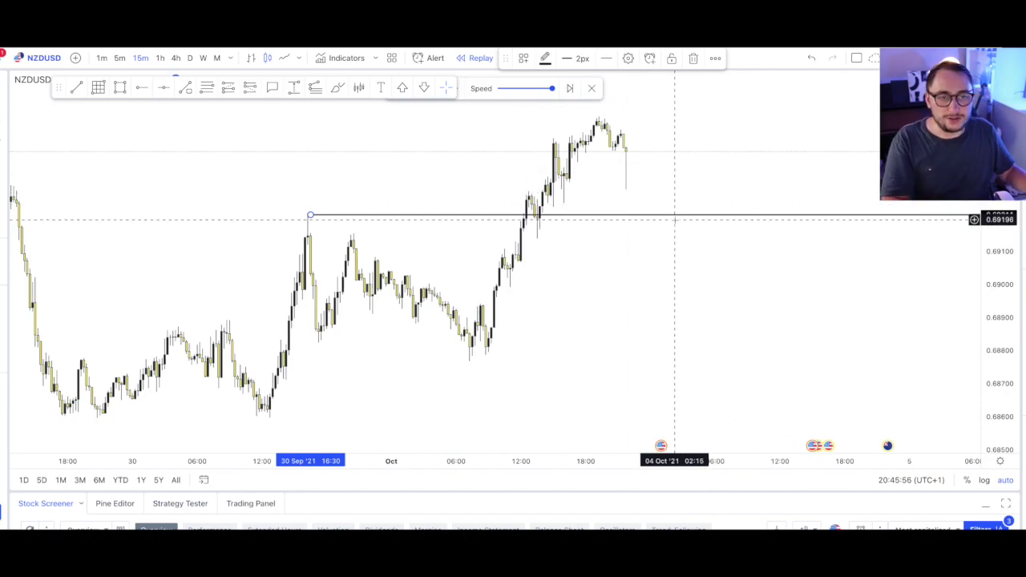